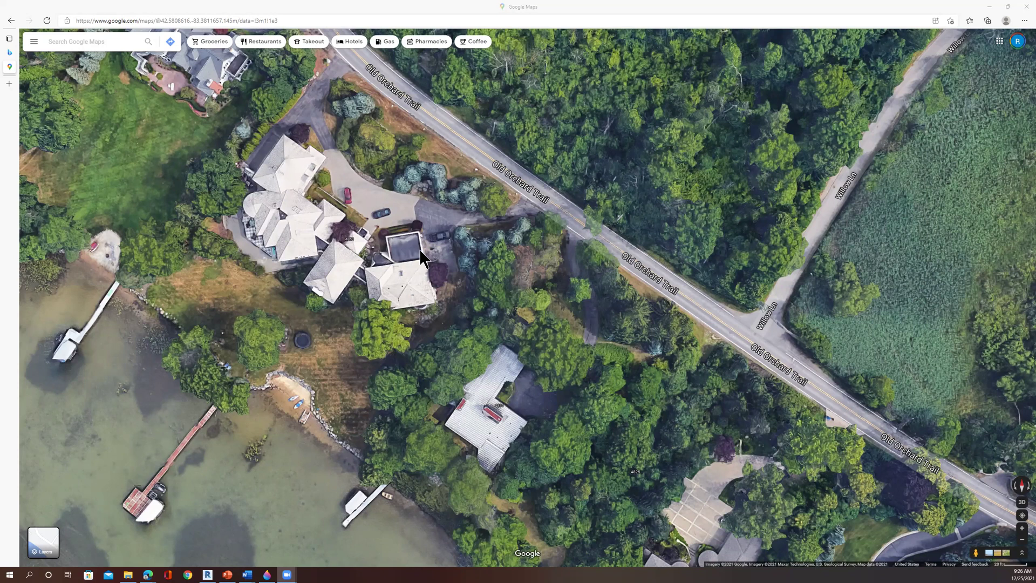
Zoom the satellite map out until the whole lake and golf course are visible
scroll(351, 290, down, 2)
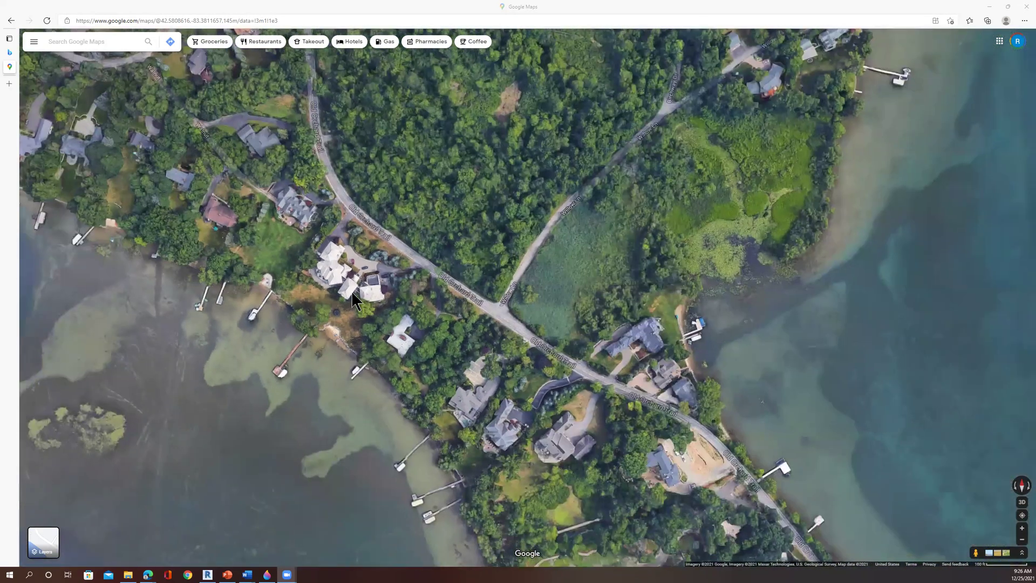
scroll(346, 277, down, 4)
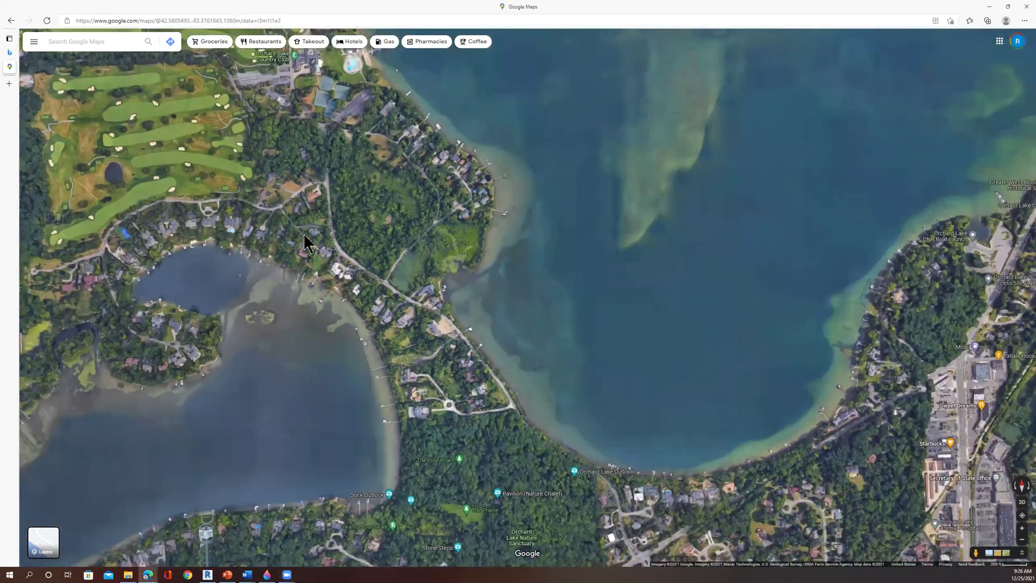
Pan the map to centre the lake and Orchard Lake Nature Sanctuary
drag(296, 226, 317, 213)
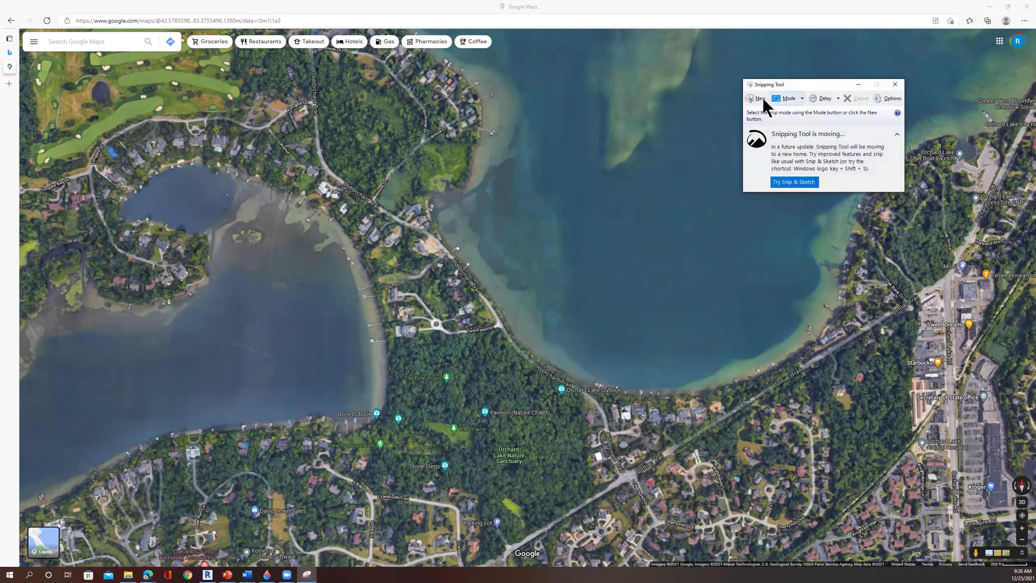
Snip a rectangle covering the lake and sanctuary satellite map
click(762, 100)
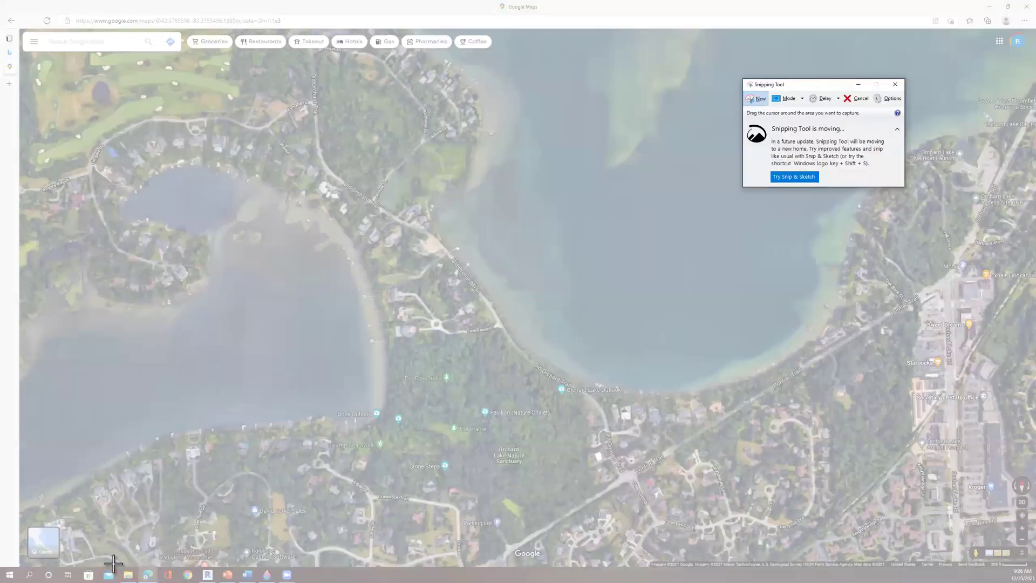
drag(86, 563, 977, 91)
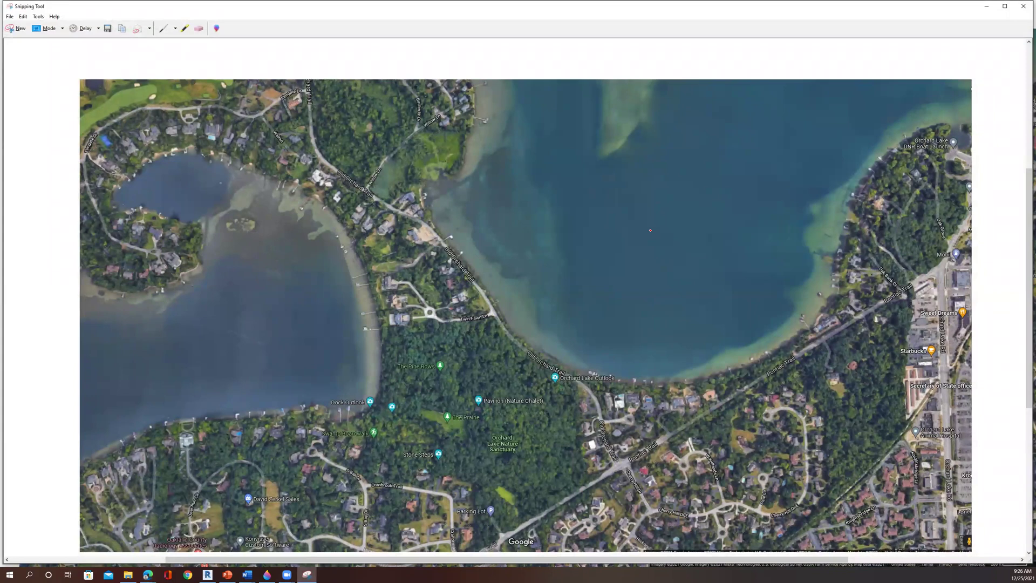
Save the snip as JPEG '3' in Documents > school > 2410 SPRING 2022
click(109, 27)
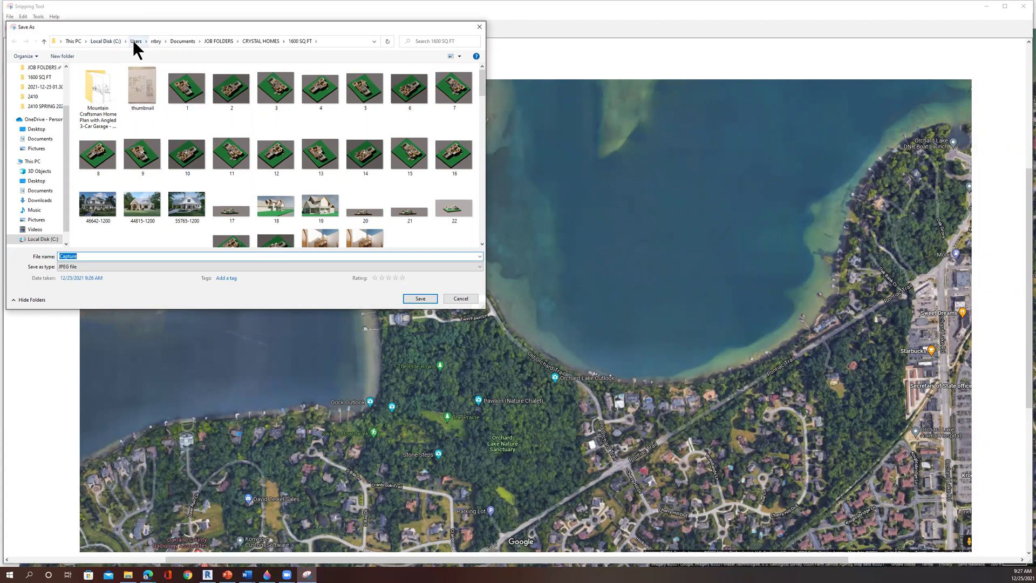
click(178, 42)
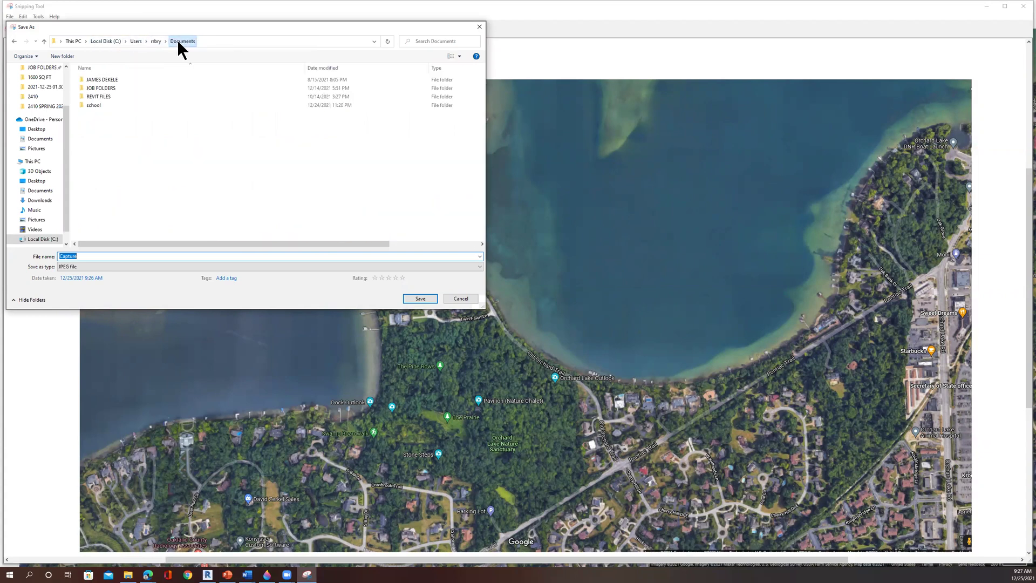
click(87, 105)
double_click(86, 105)
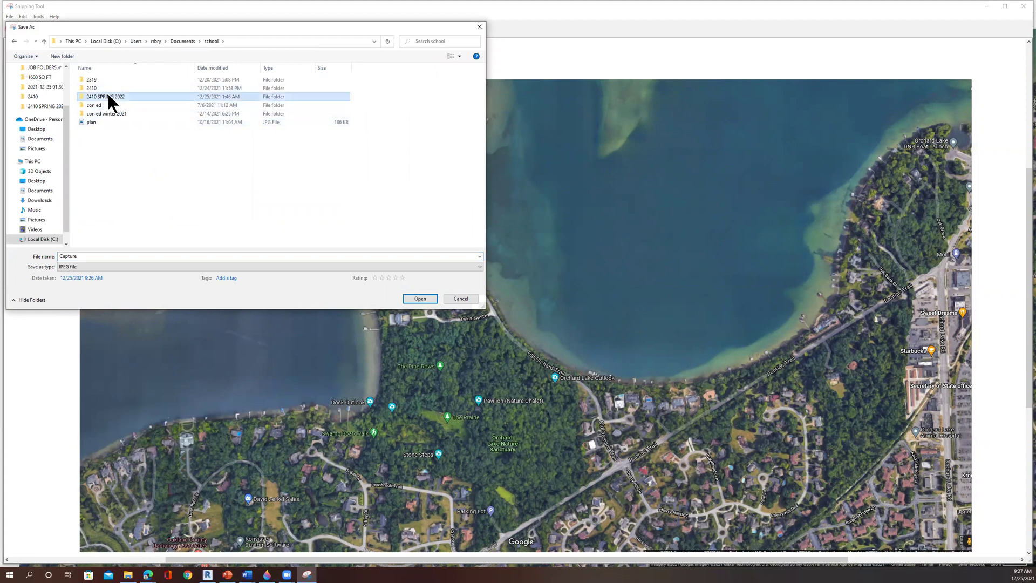
double_click(108, 96)
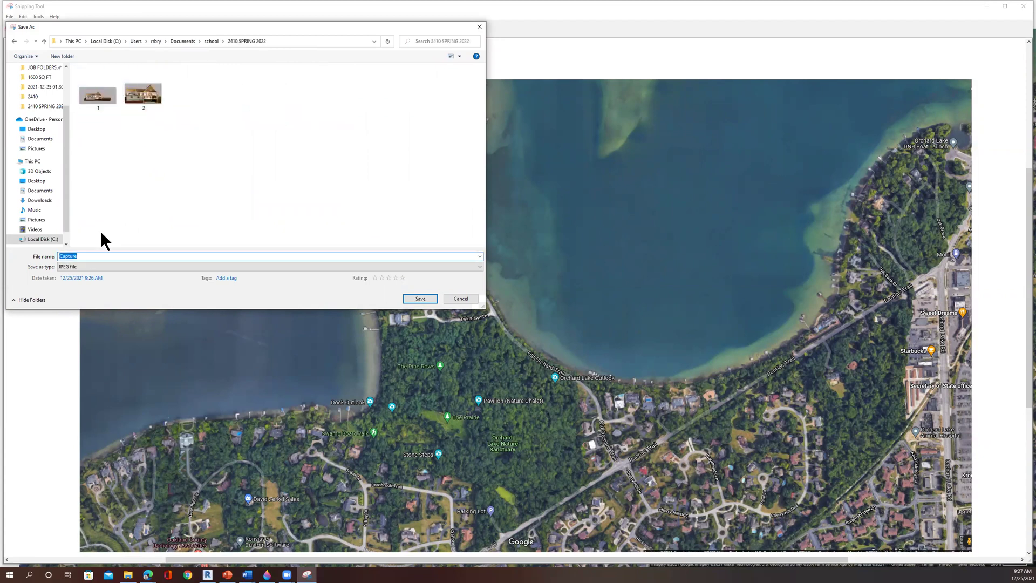
text(3)
click(416, 300)
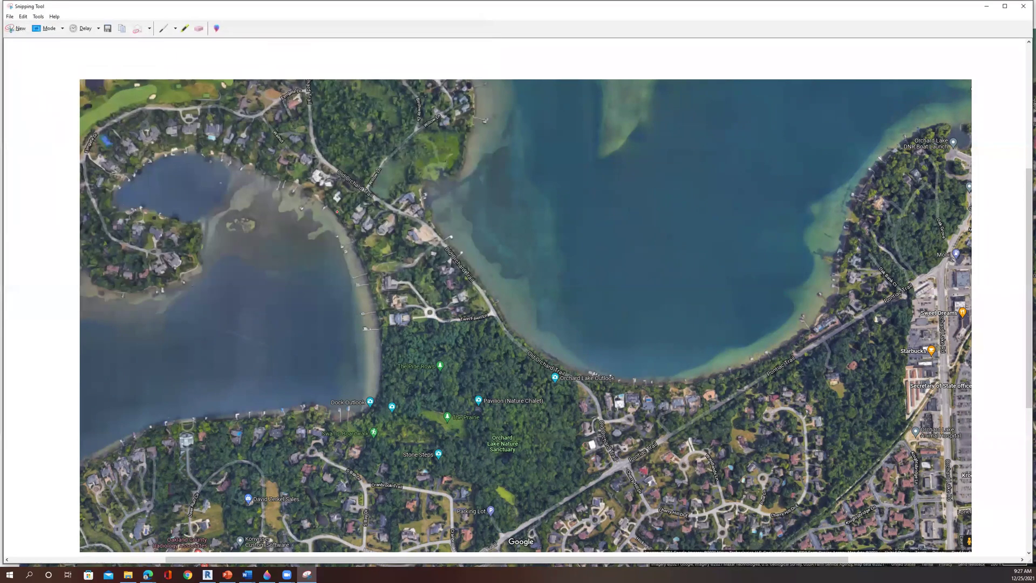
In Revit, close the 11 x 17 title block family discarding changes, then save Project1
click(206, 567)
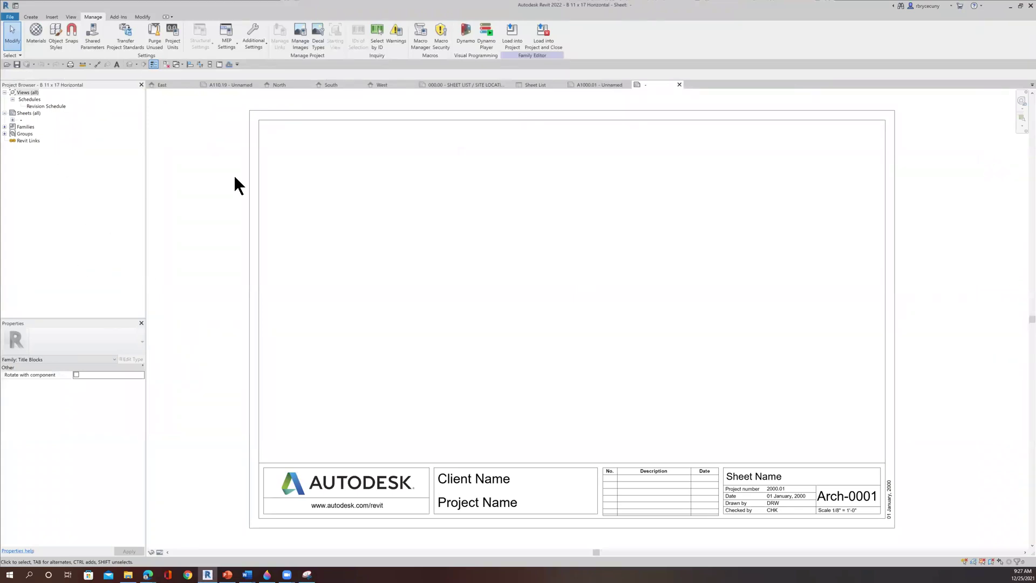
click(679, 84)
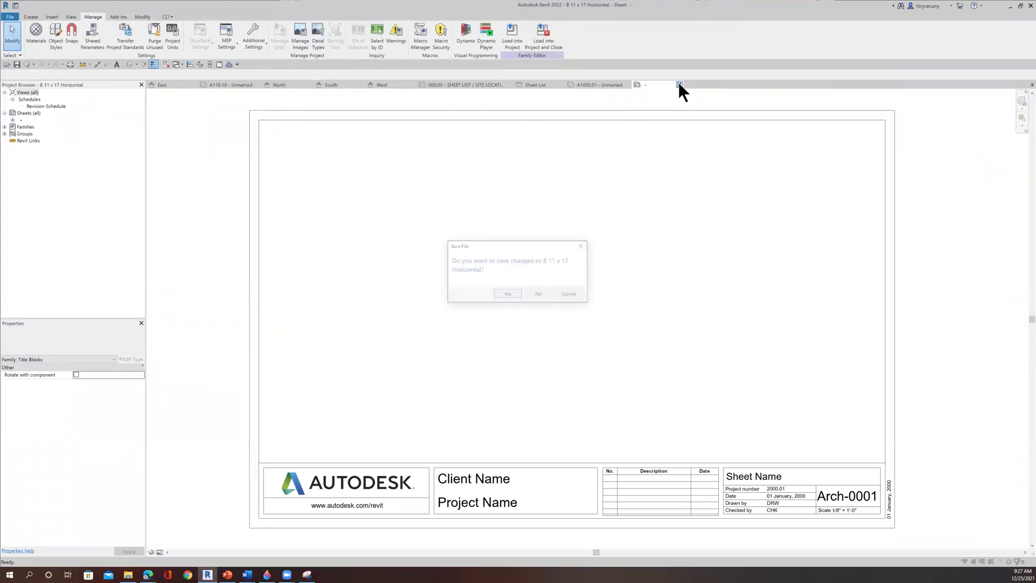
click(536, 295)
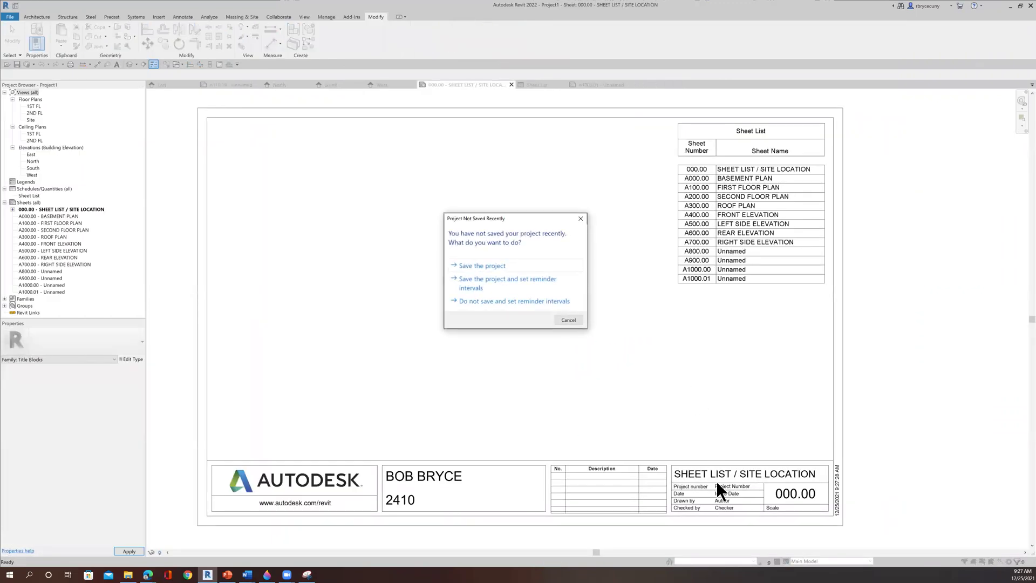
click(469, 263)
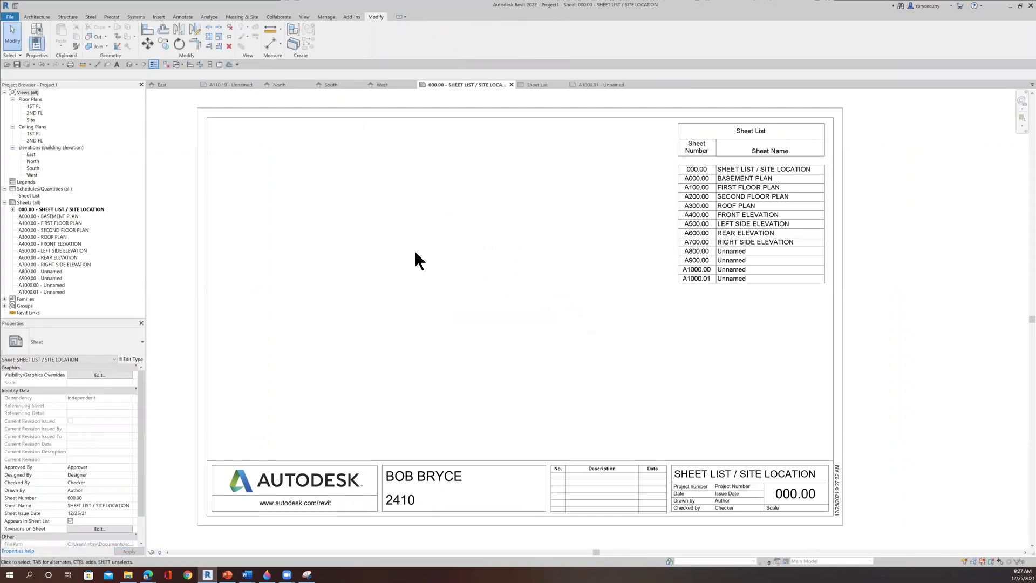
Import the aerial image 3.JPG and place it on sheet 000.00
click(162, 16)
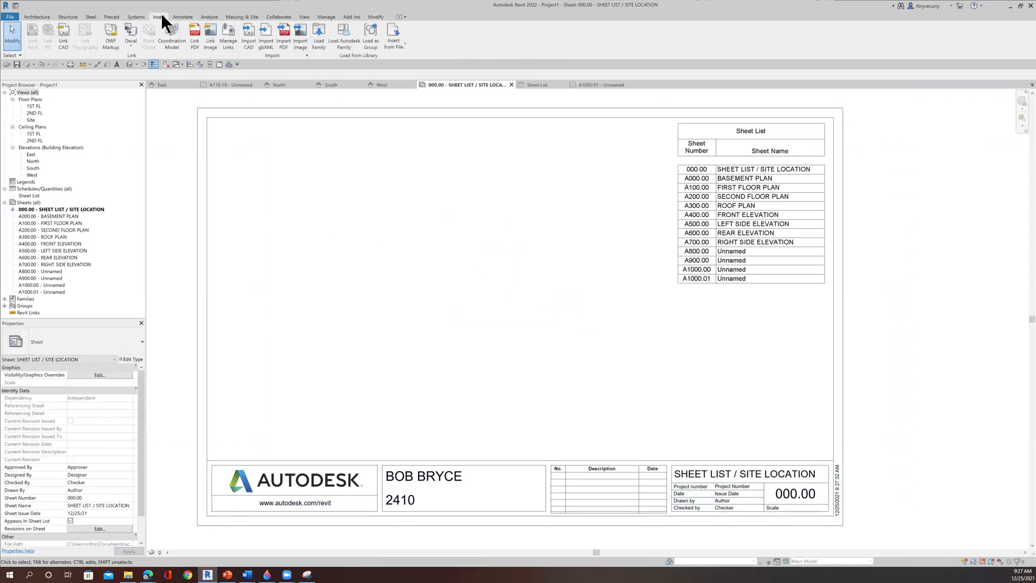
click(300, 41)
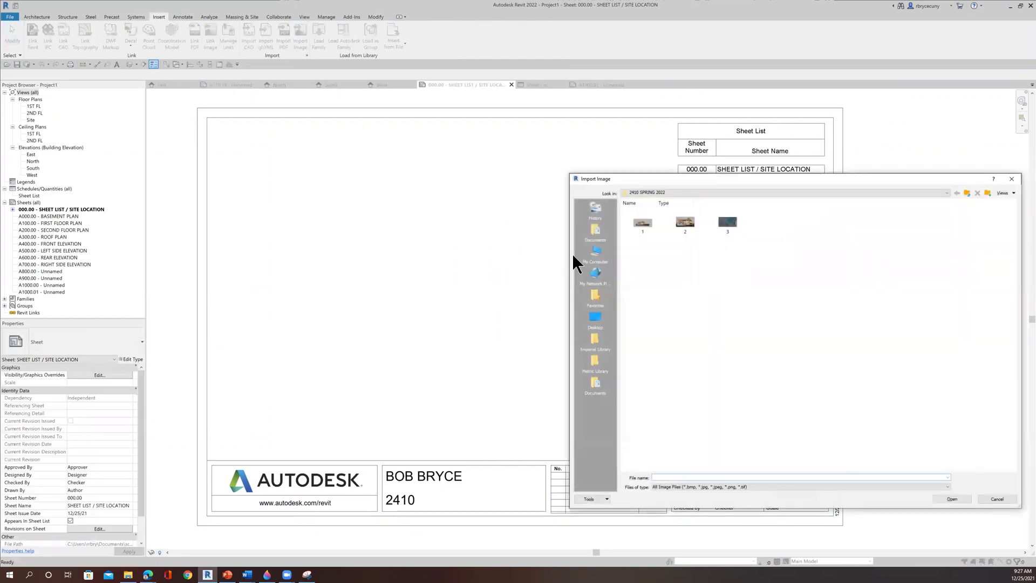
click(728, 220)
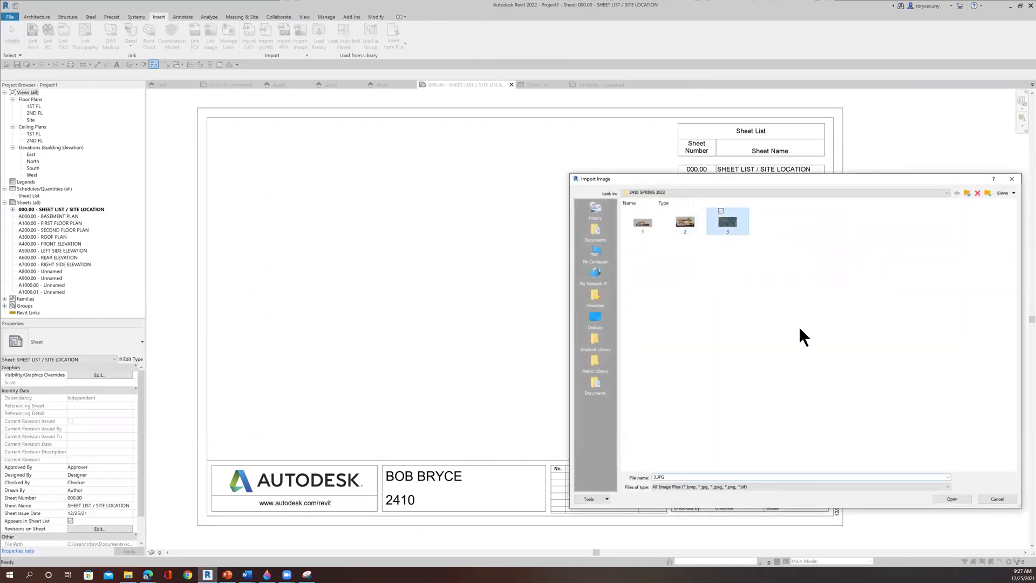
click(956, 498)
click(419, 234)
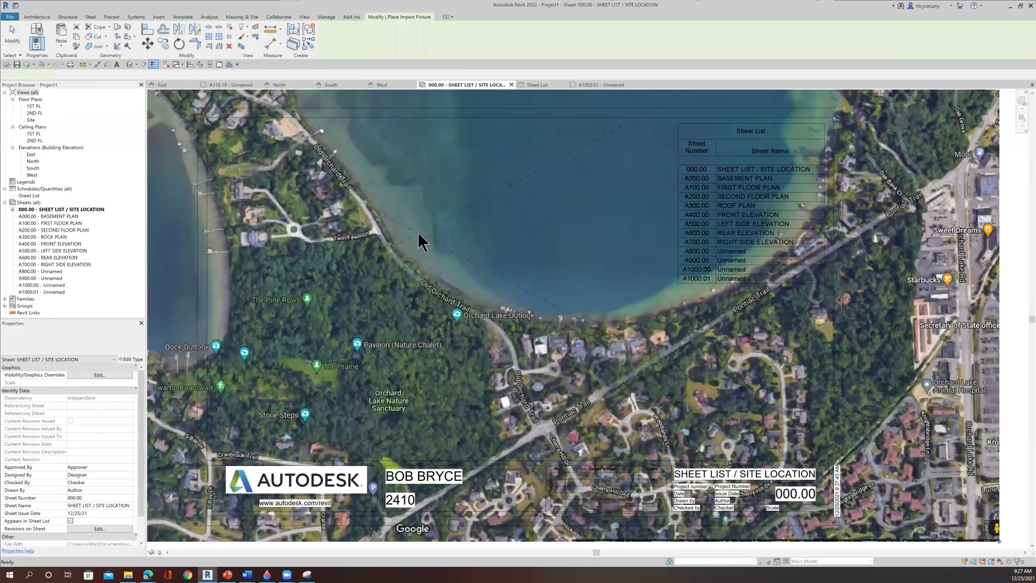
Scale the aerial image down and position it in the upper-left beside the Sheet List
scroll(419, 234, down, 6)
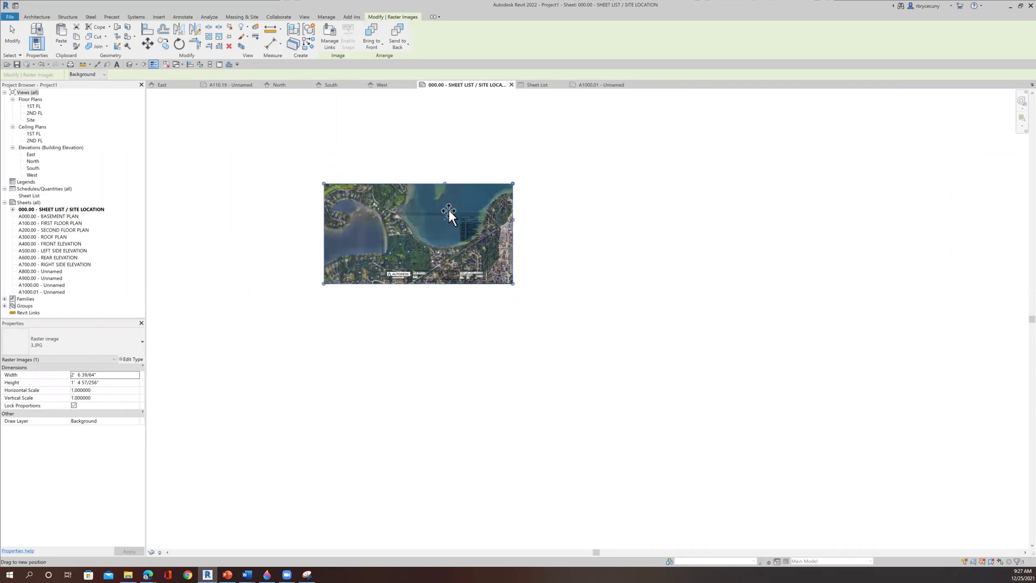
drag(467, 198, 407, 231)
scroll(408, 231, up, 5)
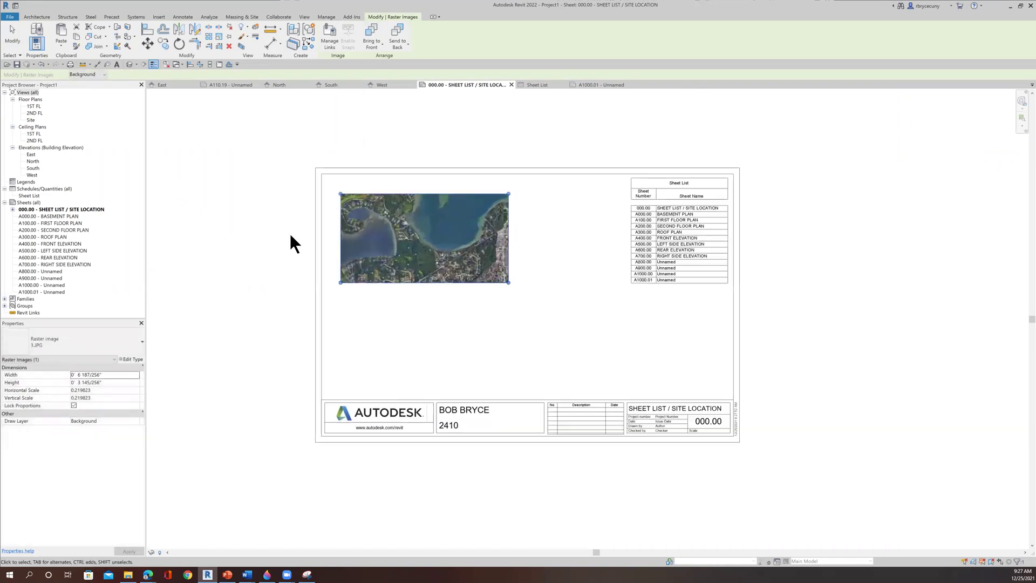
key(Escape)
click(341, 281)
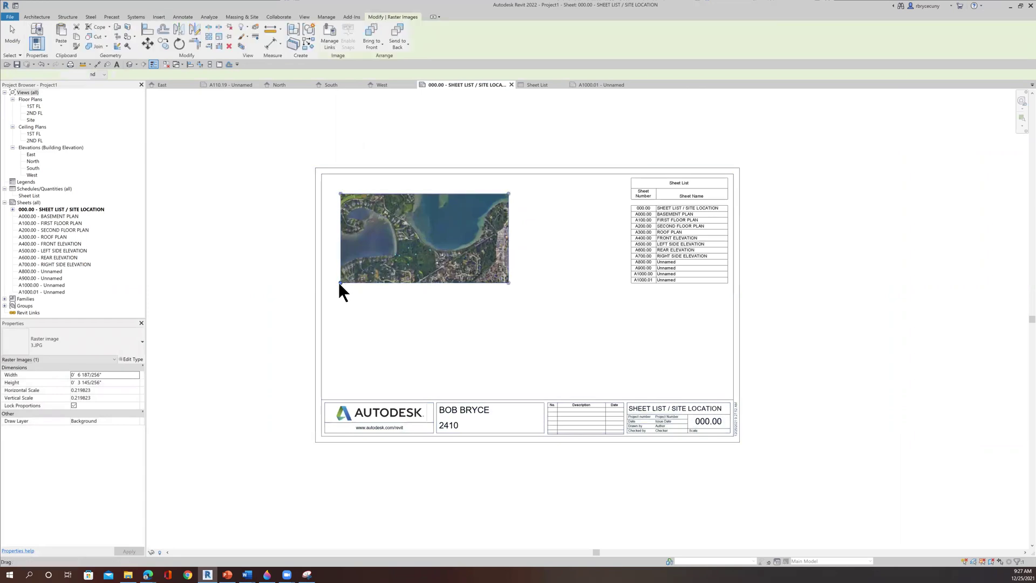
drag(337, 281, 337, 286)
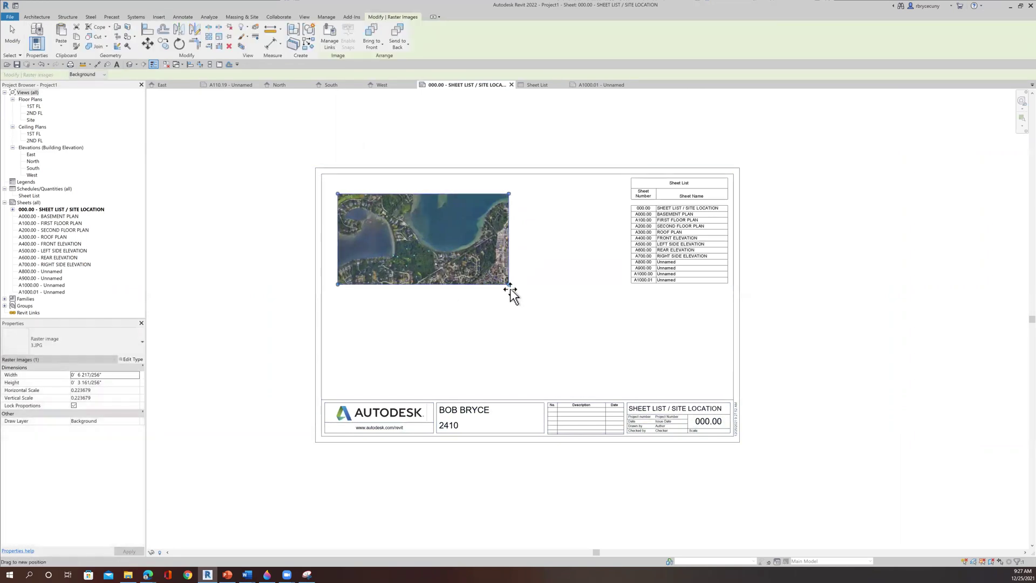
drag(510, 286, 558, 264)
key(Escape)
middle_drag(522, 298, 529, 280)
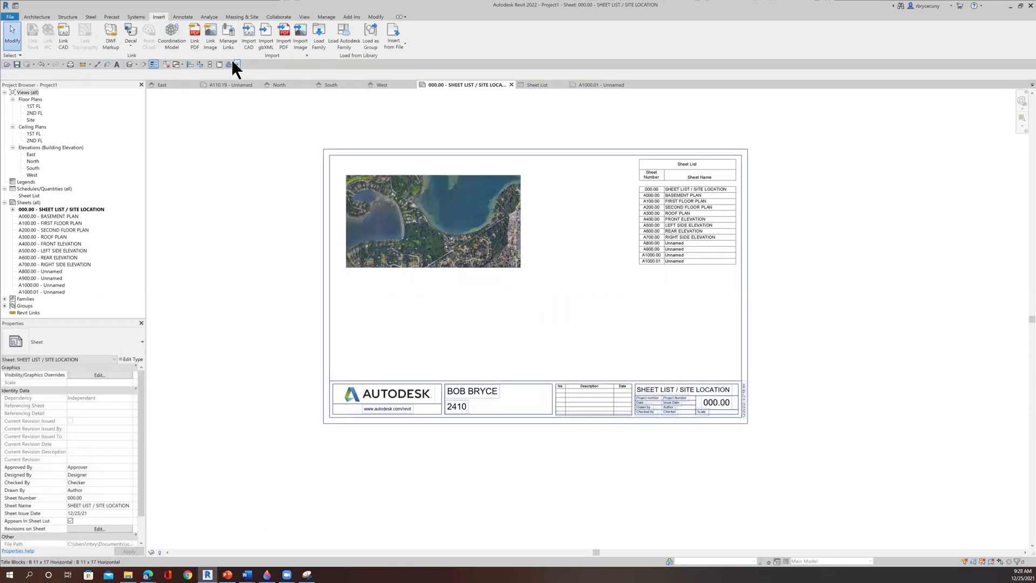
Add a 'SITE LOCATION' text note and move it directly beneath the aerial image
click(116, 64)
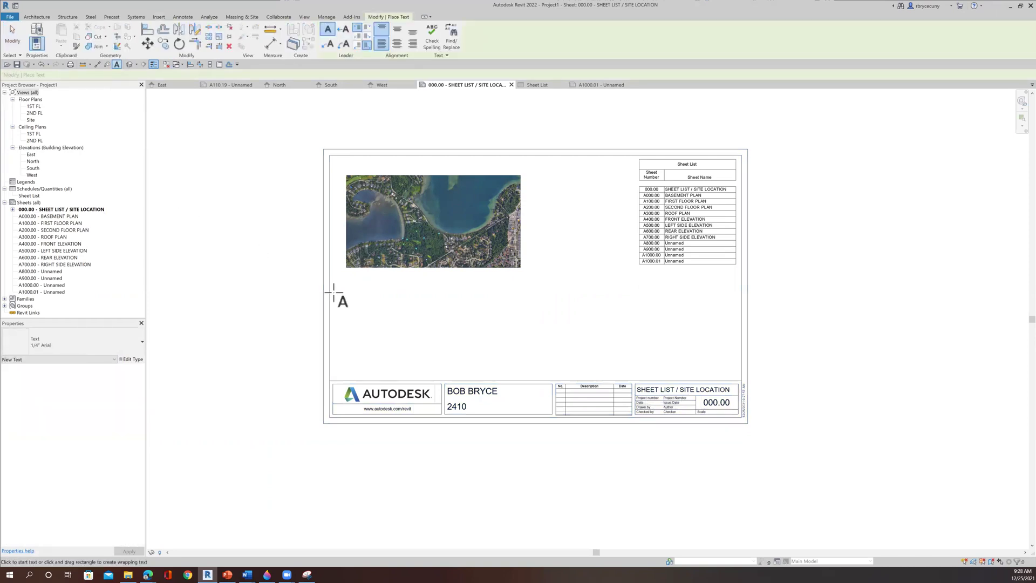
click(354, 288)
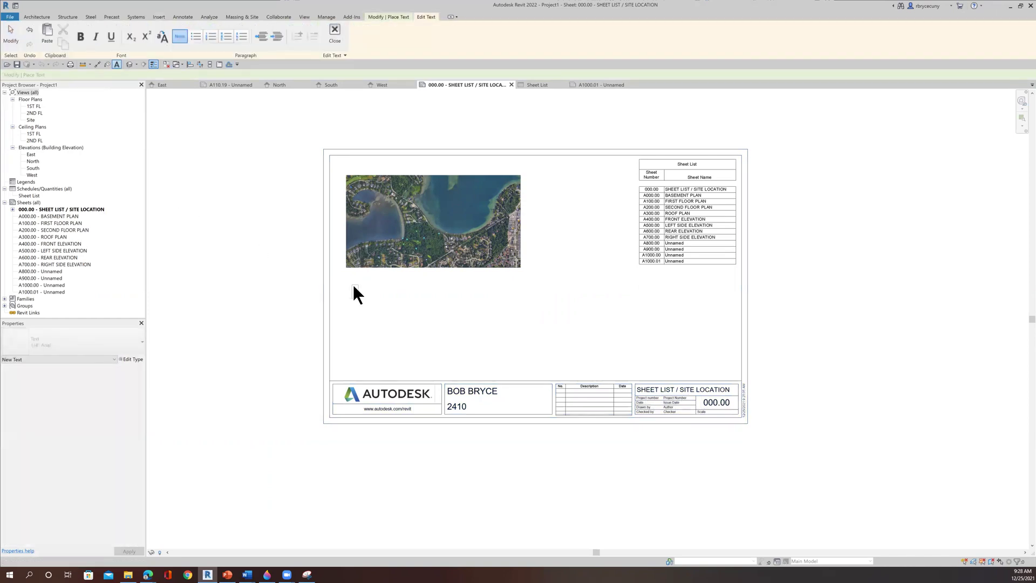
text(SITE LOCATION)
click(426, 305)
scroll(426, 305, up, 2)
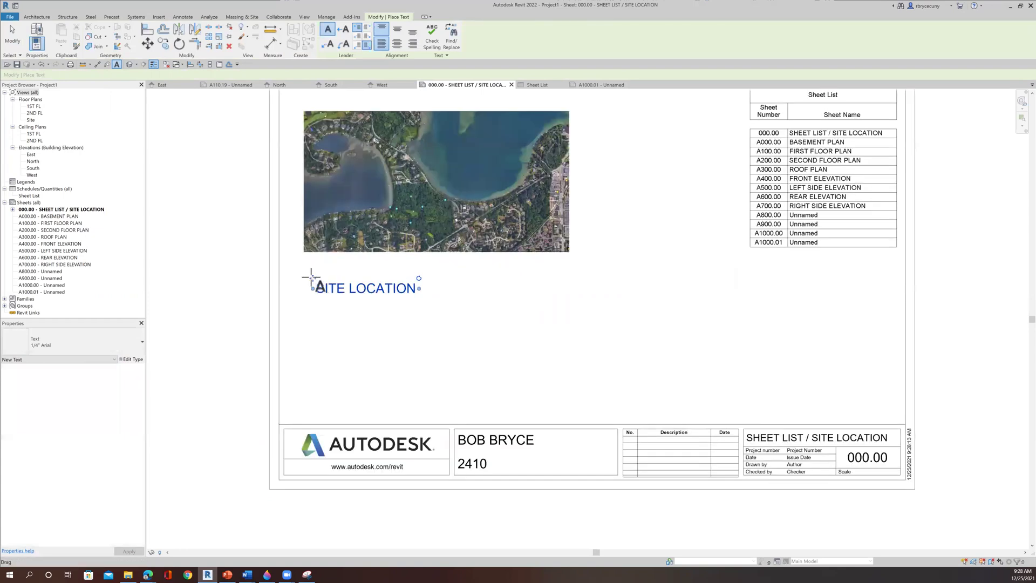
drag(311, 277, 306, 256)
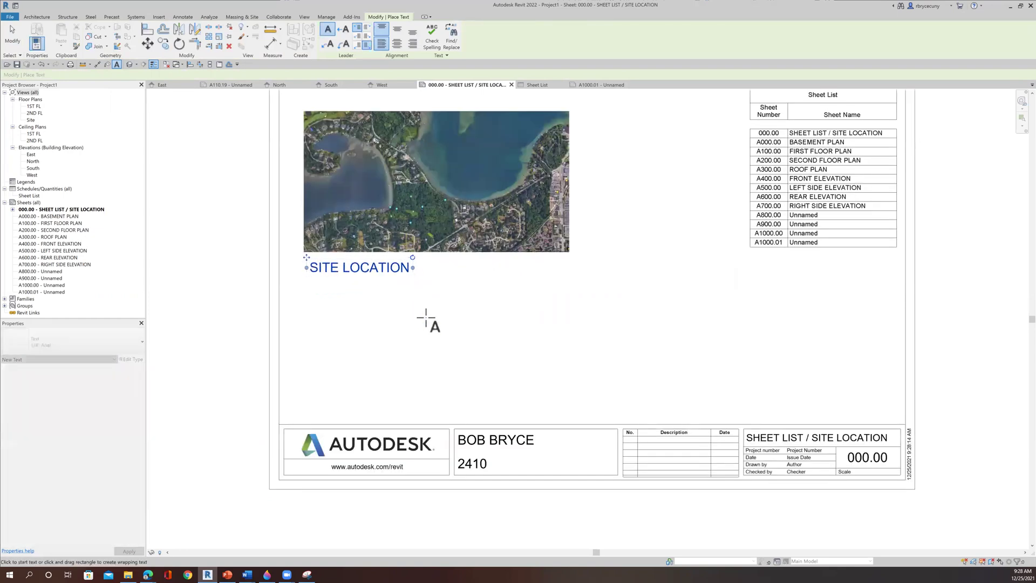
scroll(426, 319, up, 3)
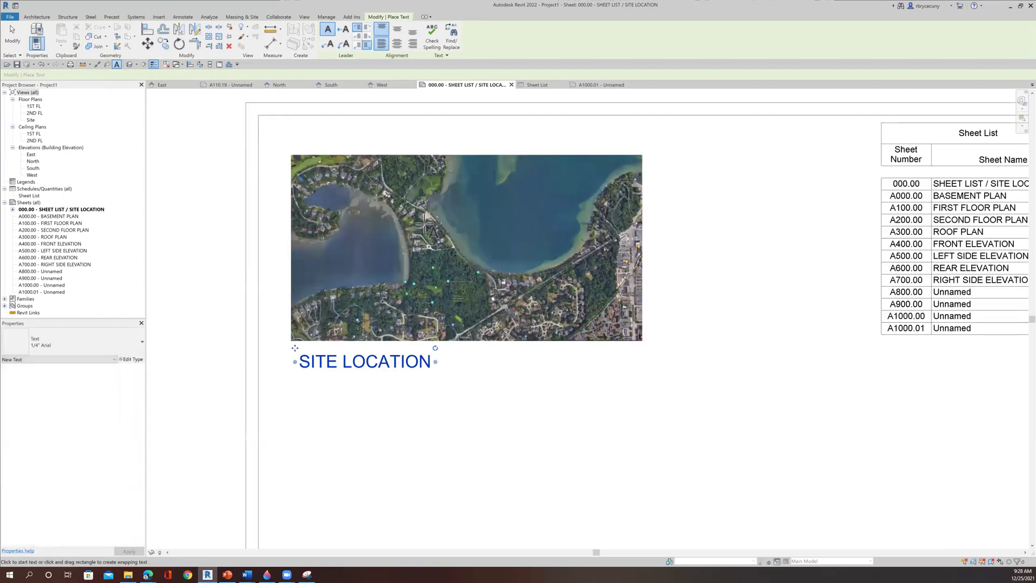
scroll(424, 224, up, 2)
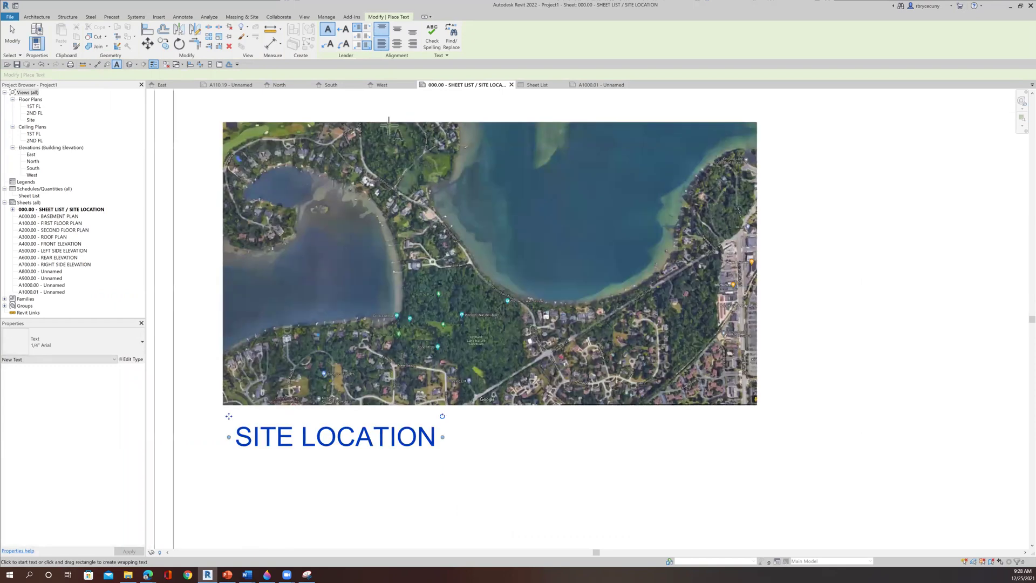
click(180, 15)
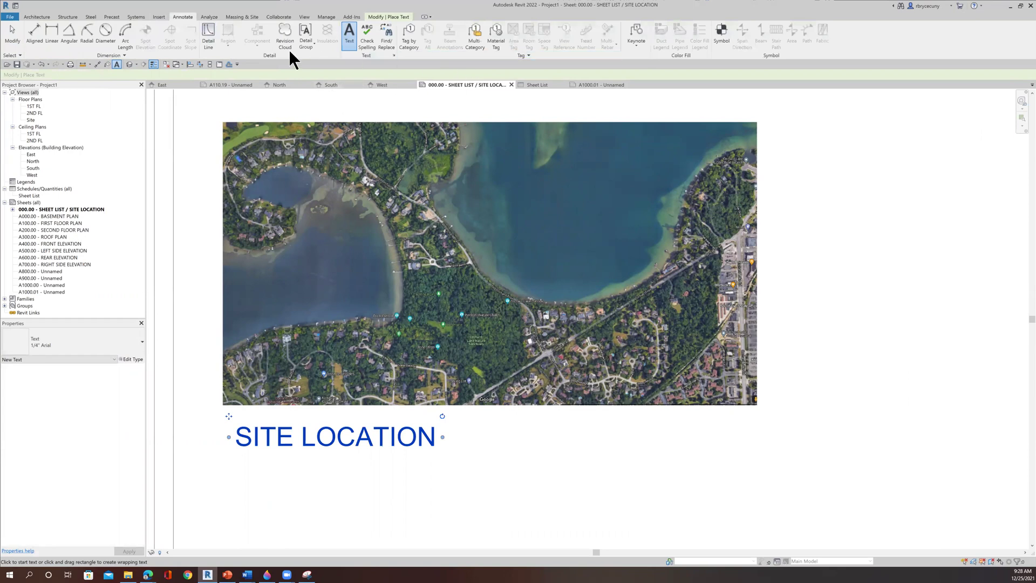
Draw a Wide Lines detail circle around the house site by the shoreline
click(208, 37)
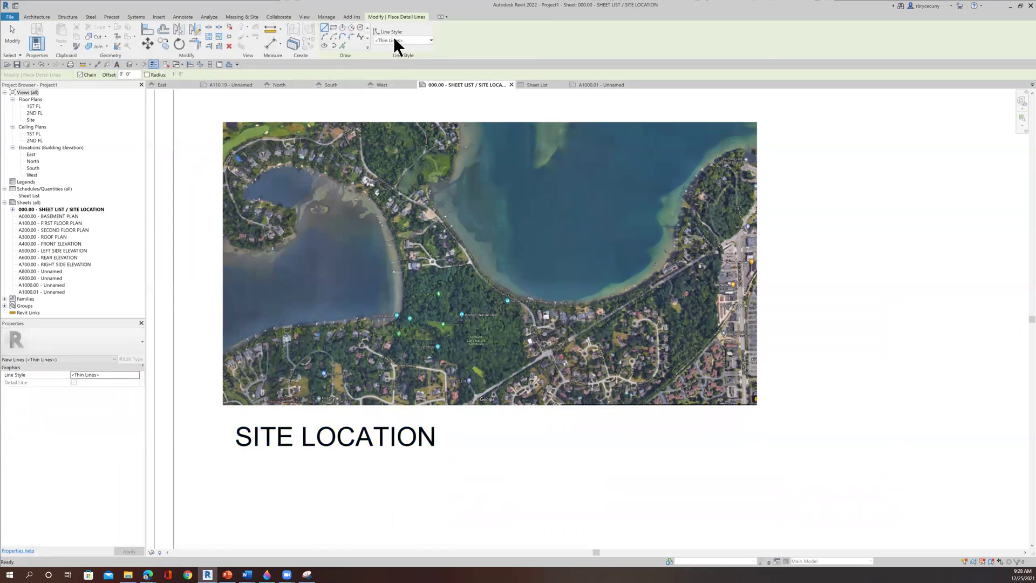
click(393, 37)
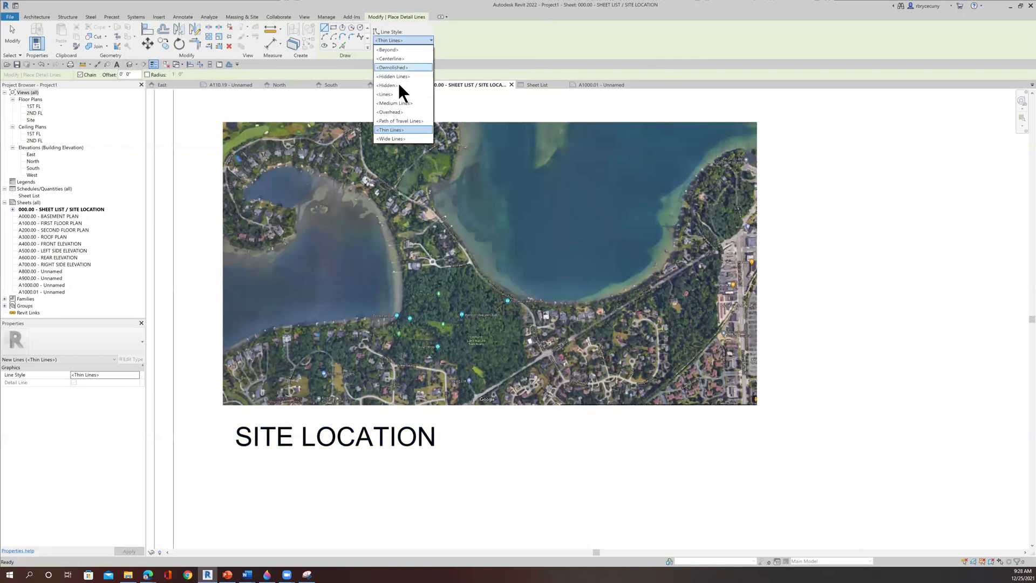
click(398, 138)
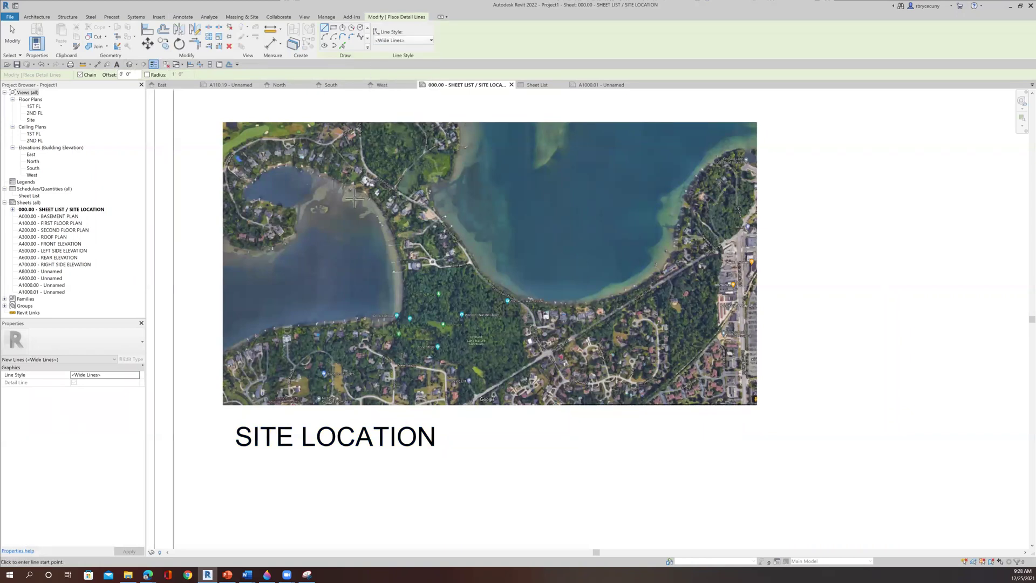
click(361, 27)
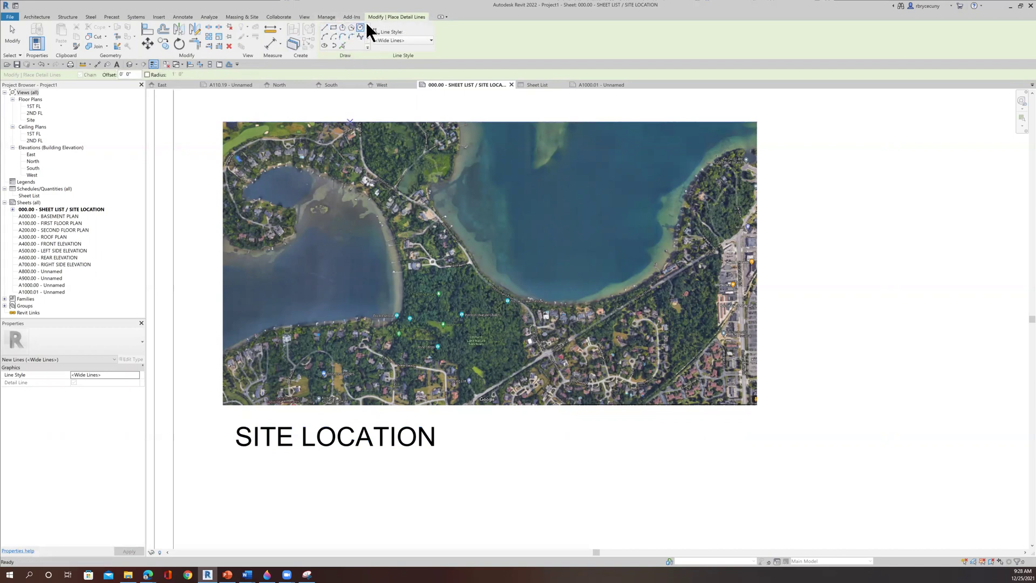
click(366, 185)
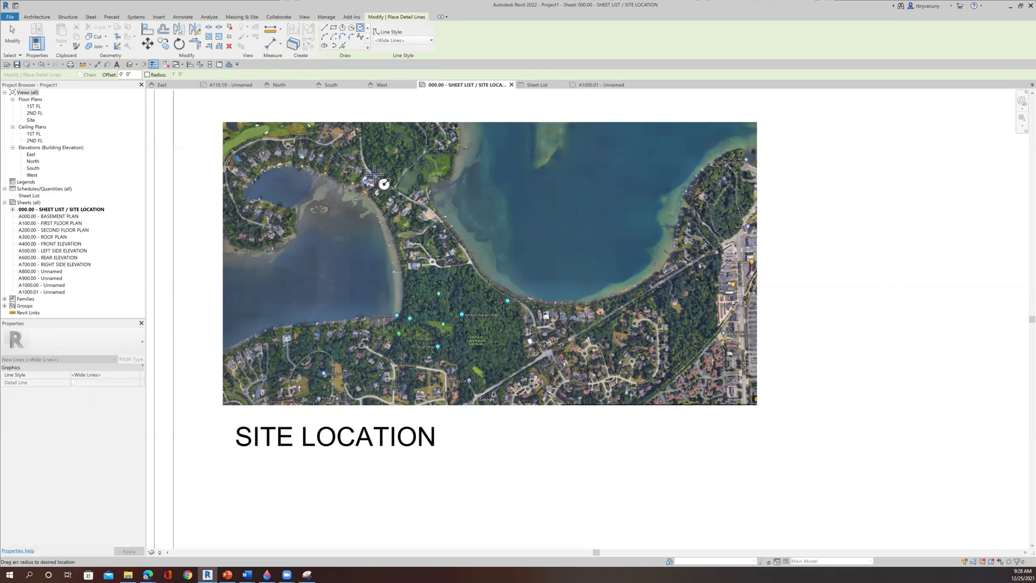
key(Escape)
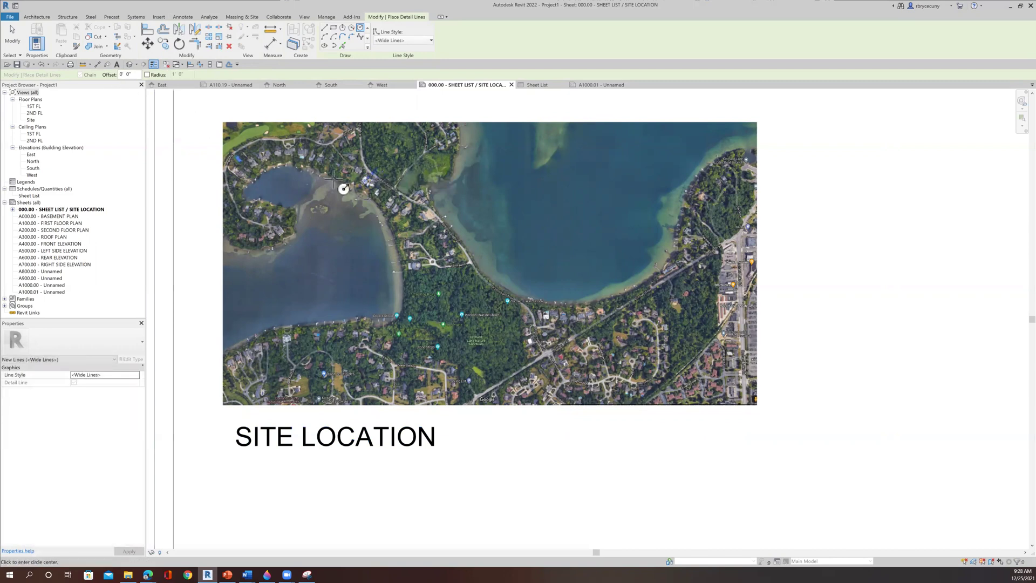
scroll(333, 178, up, 5)
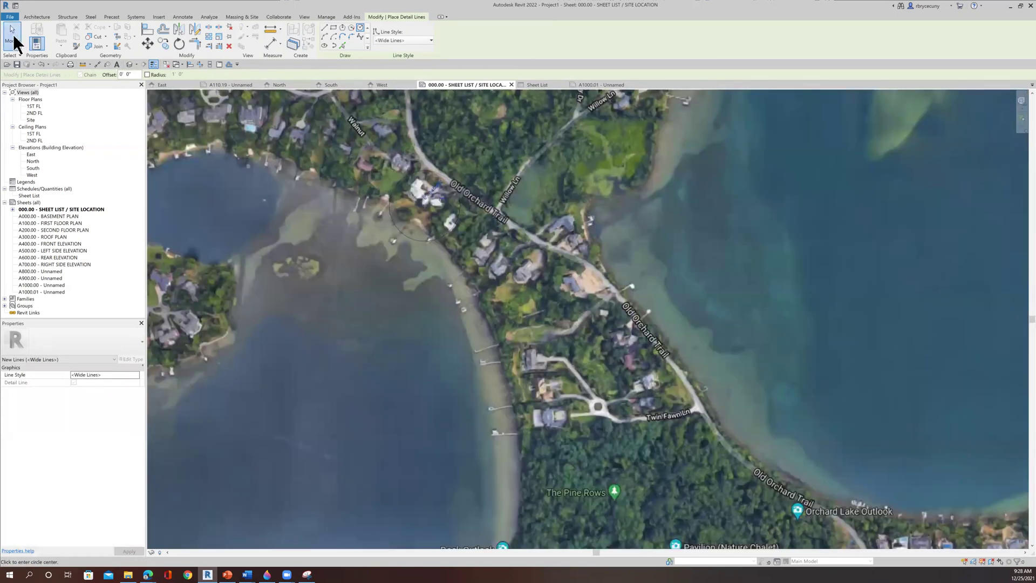
click(13, 34)
click(416, 241)
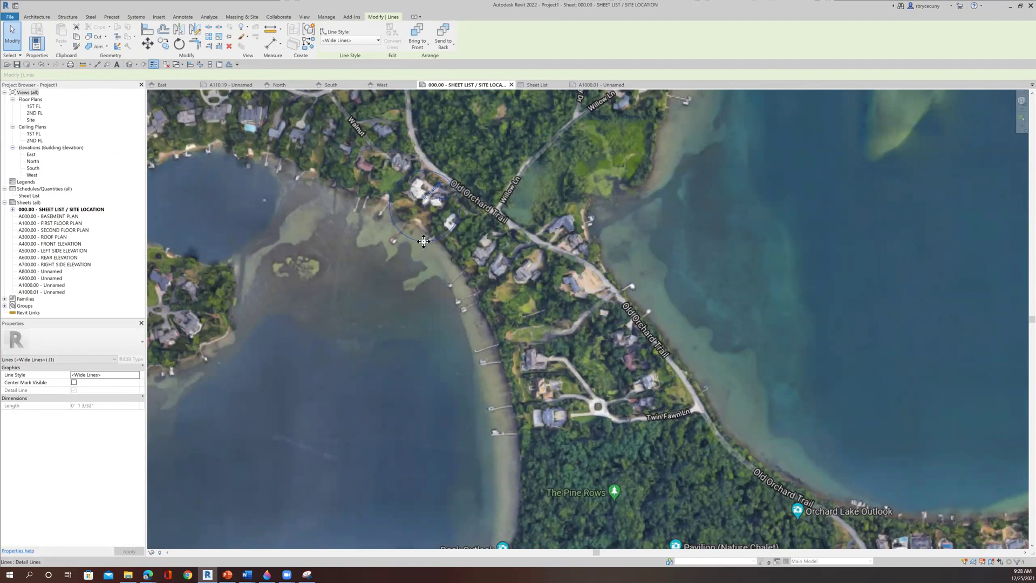
Override the circle's projection line colour to red in this view only
right_click(423, 240)
mouse_move(451, 290)
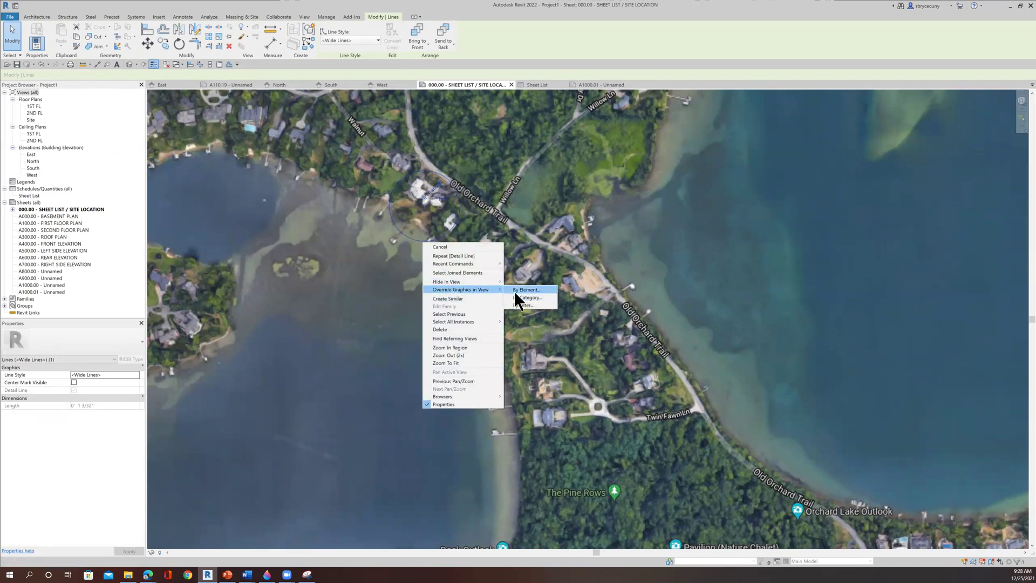
click(515, 291)
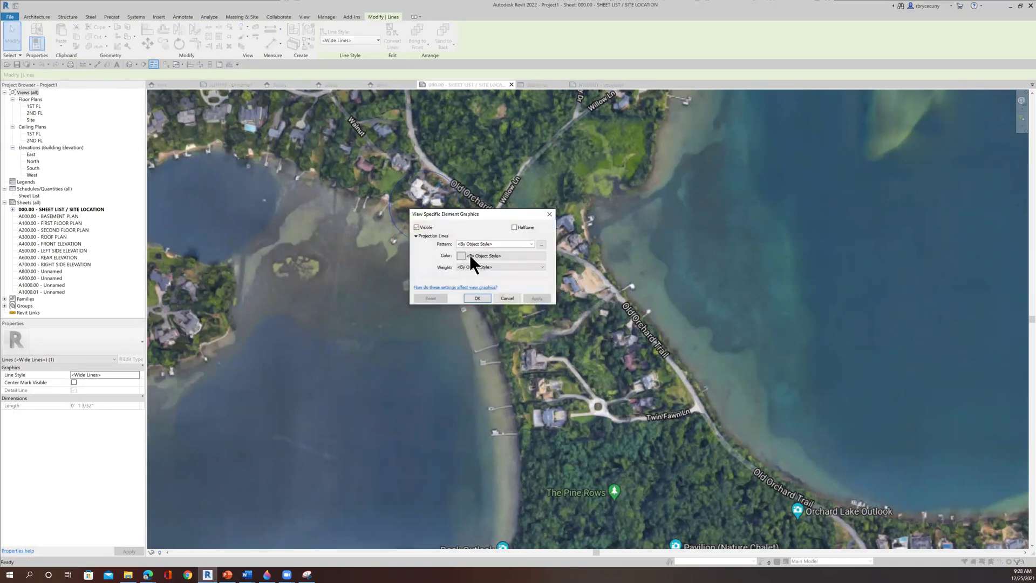
click(469, 254)
click(408, 267)
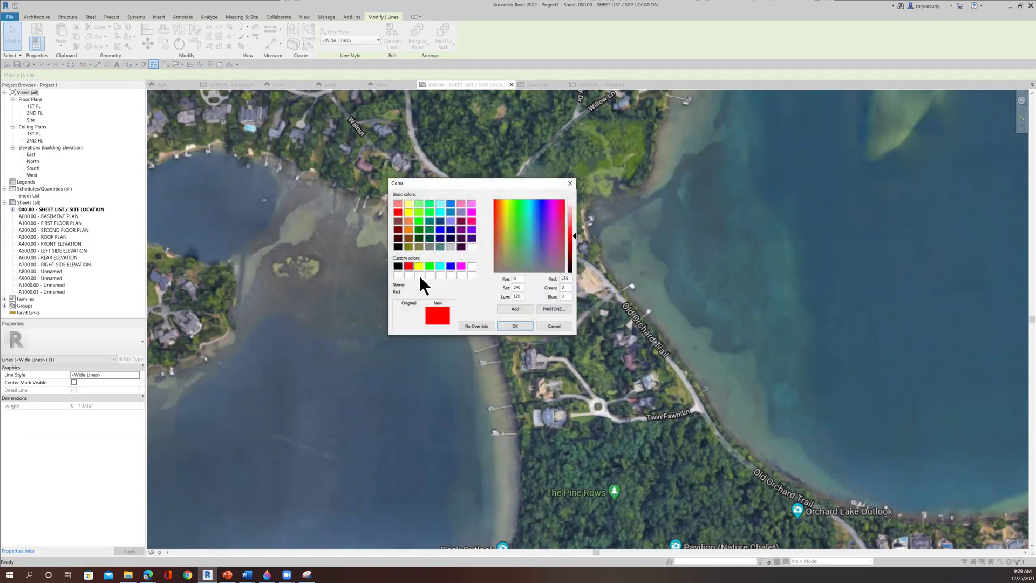
click(513, 326)
click(480, 301)
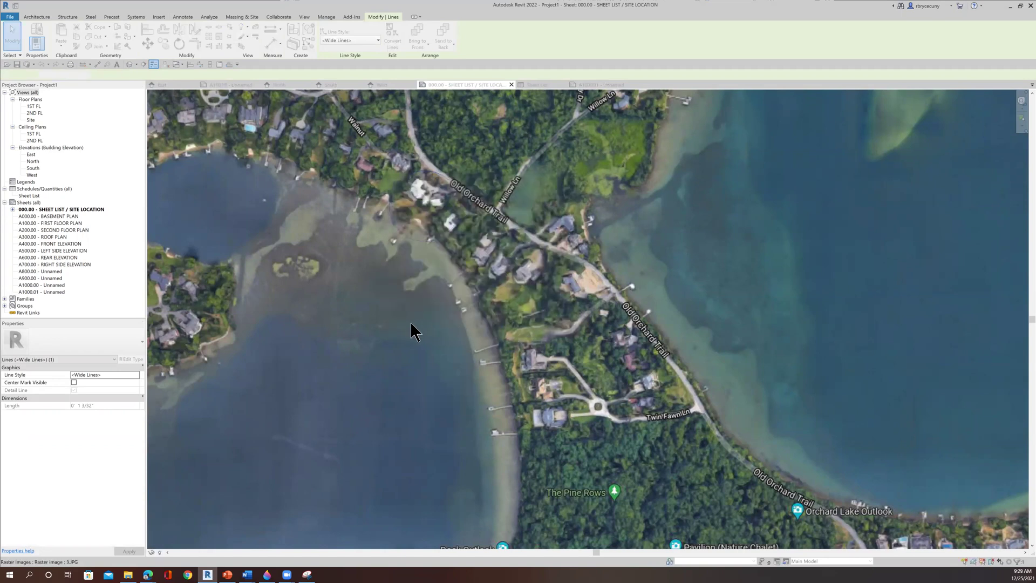
click(408, 354)
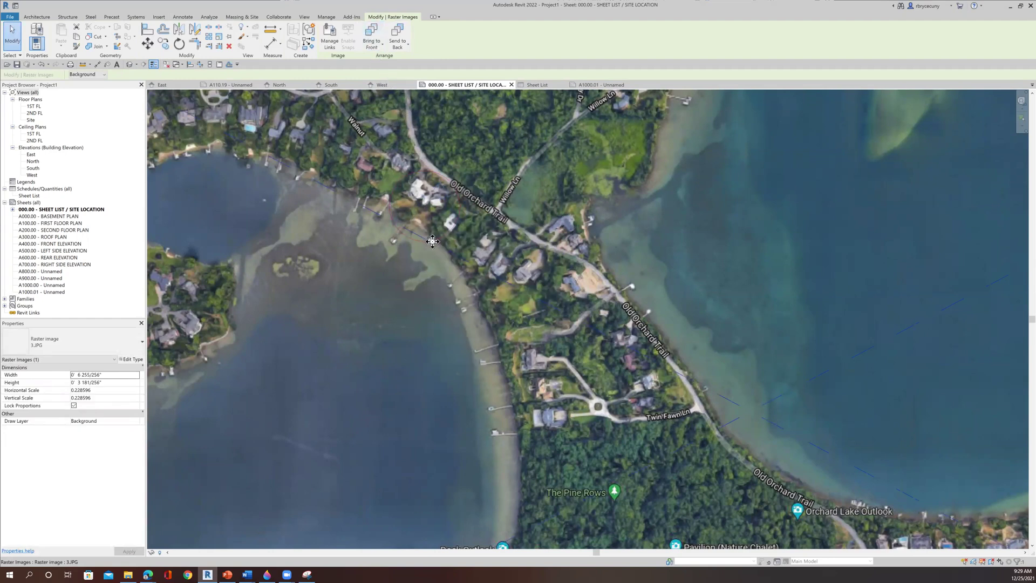
scroll(434, 313, down, 4)
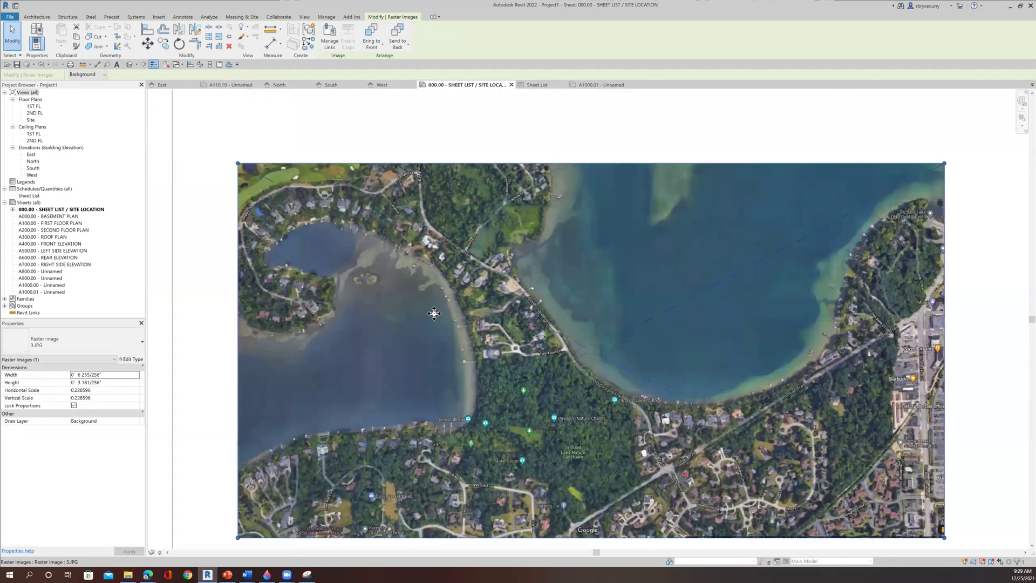
middle_drag(428, 308, 405, 288)
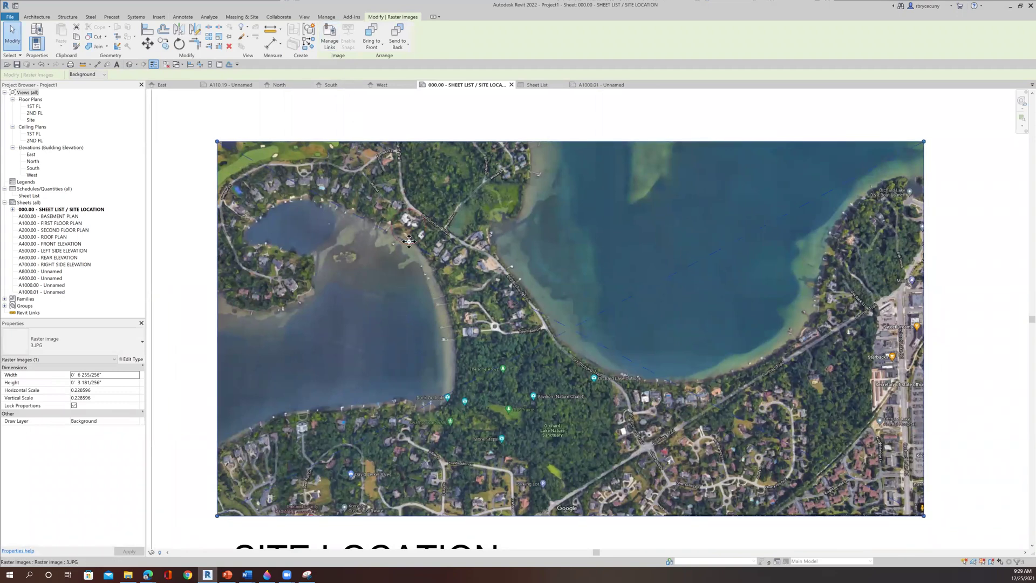
middle_drag(402, 303, 374, 299)
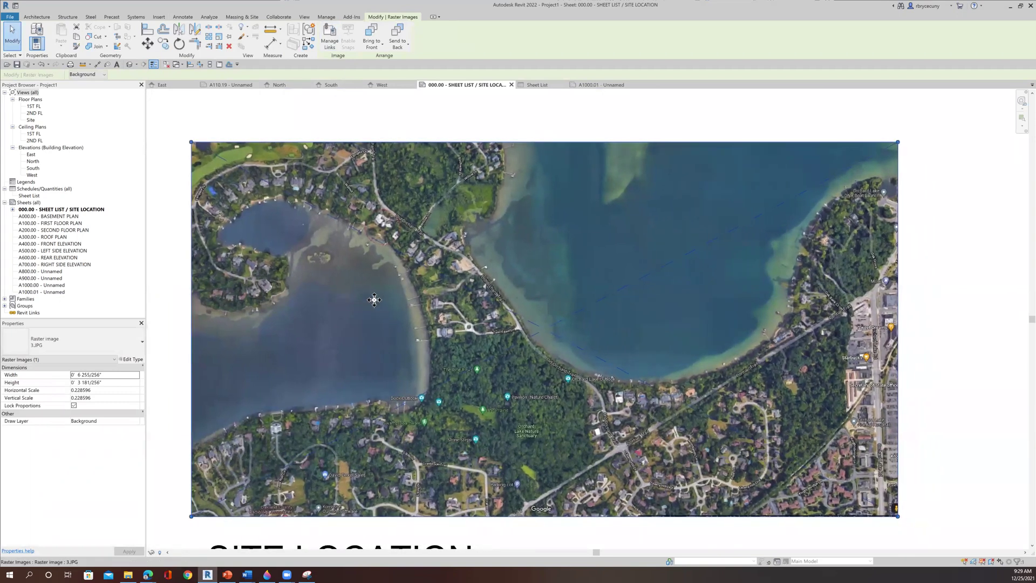
scroll(374, 299, down, 2)
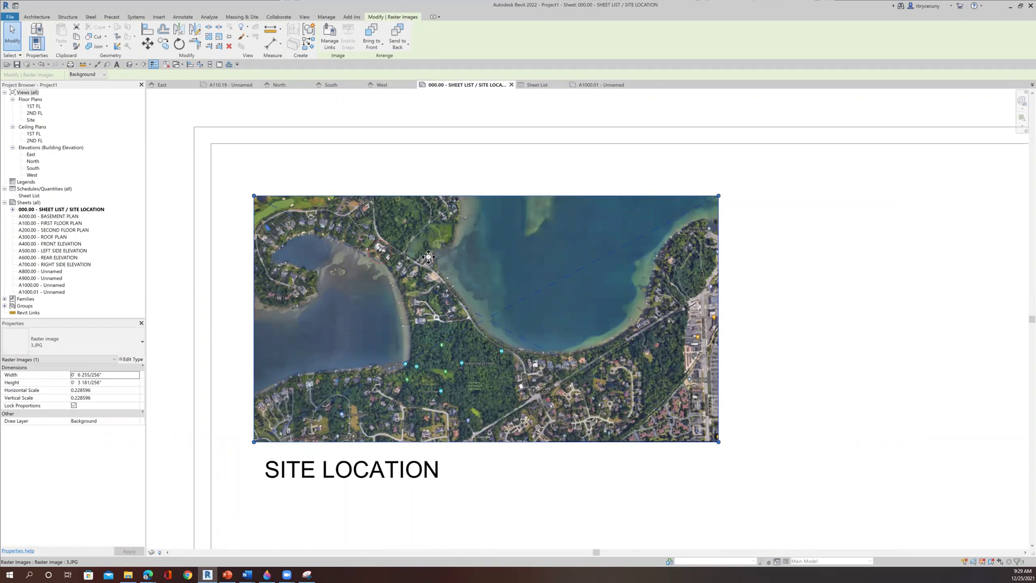
scroll(380, 251, up, 5)
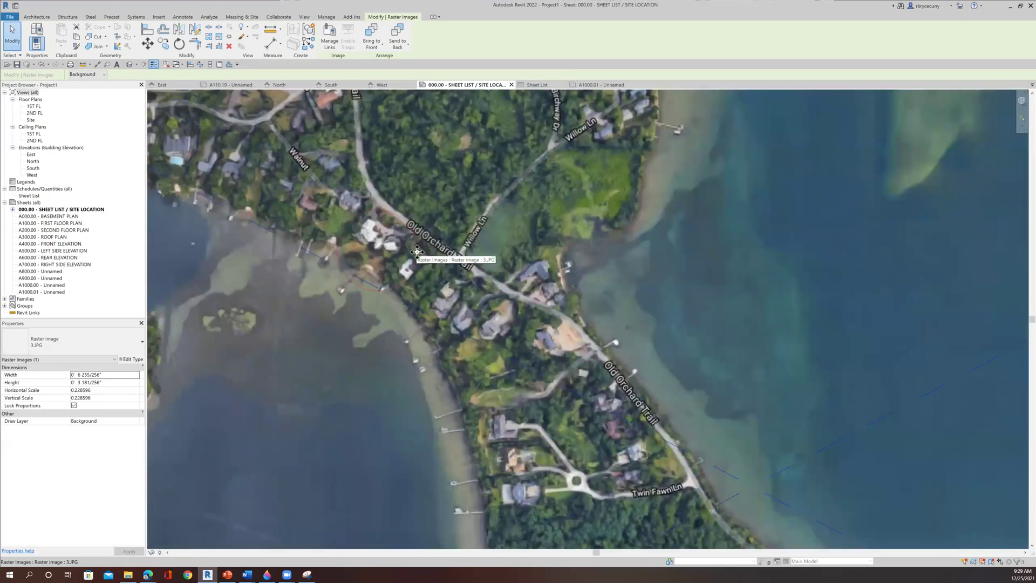
scroll(418, 249, down, 1)
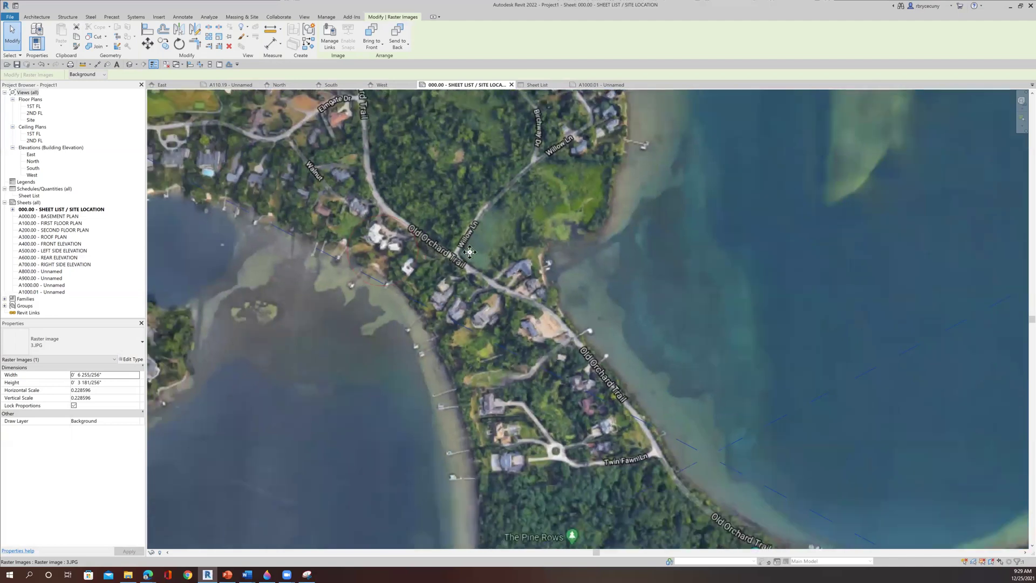
scroll(421, 246, up, 2)
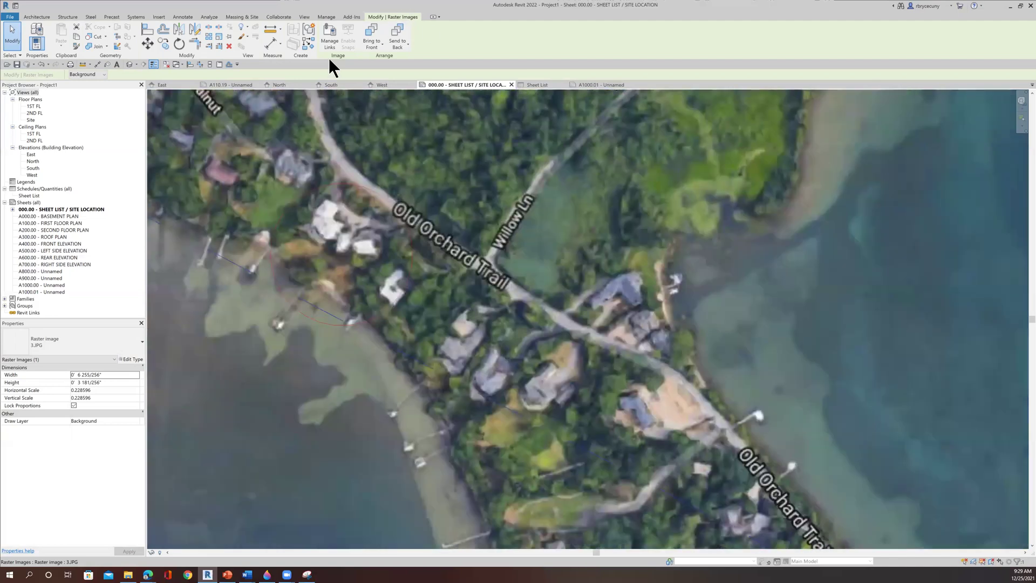
click(182, 17)
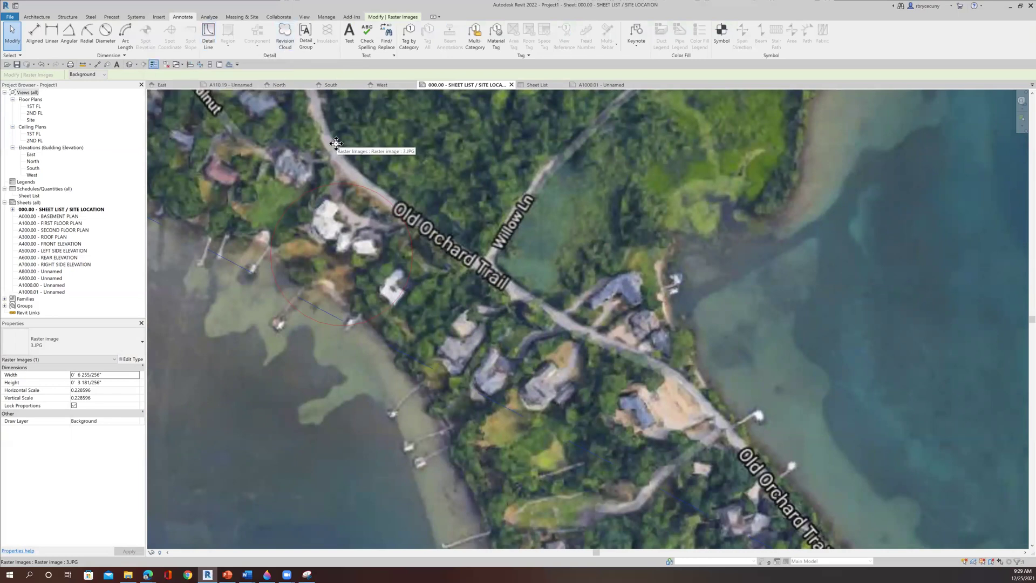
scroll(368, 158, down, 3)
scroll(368, 158, down, 3)
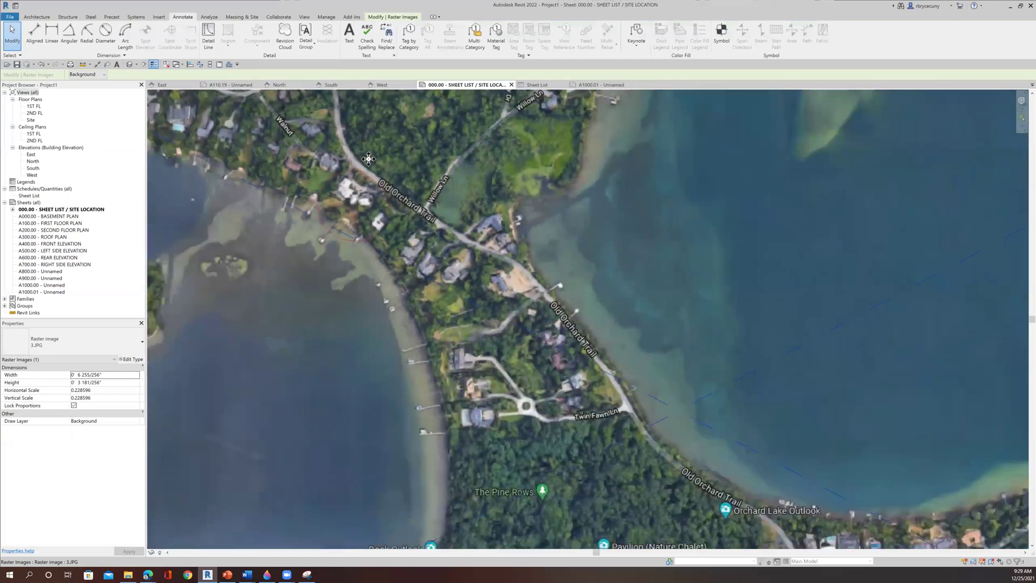
scroll(366, 183, down, 2)
scroll(366, 183, down, 3)
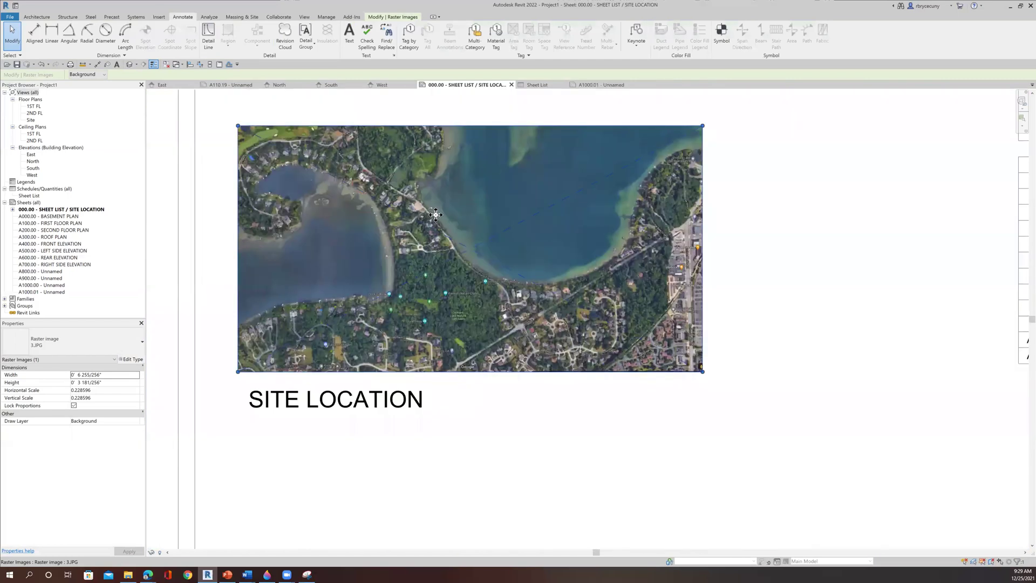
Frame the full sheet with its title block and save the project
scroll(385, 232, down, 3)
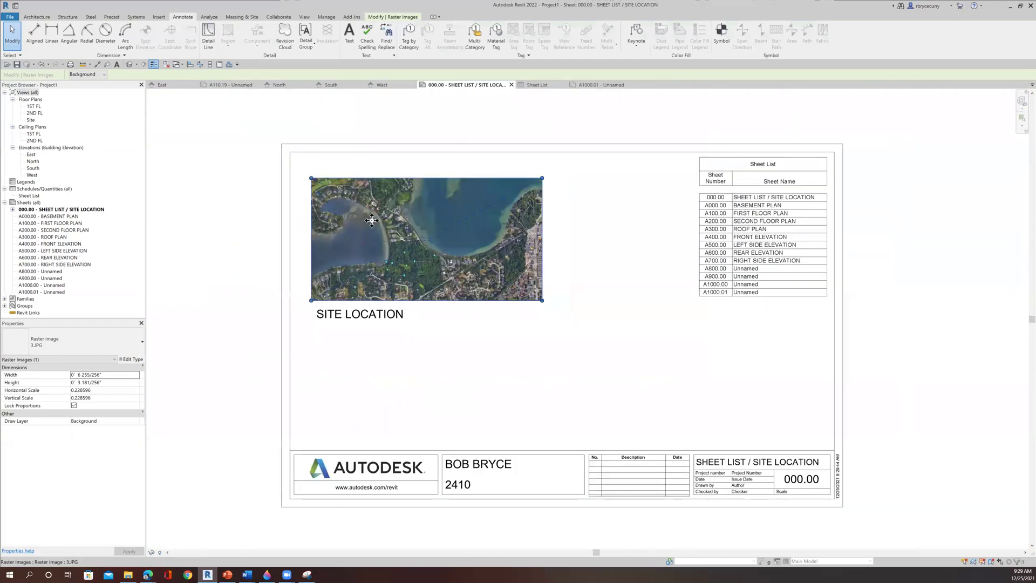
middle_drag(366, 204, 293, 146)
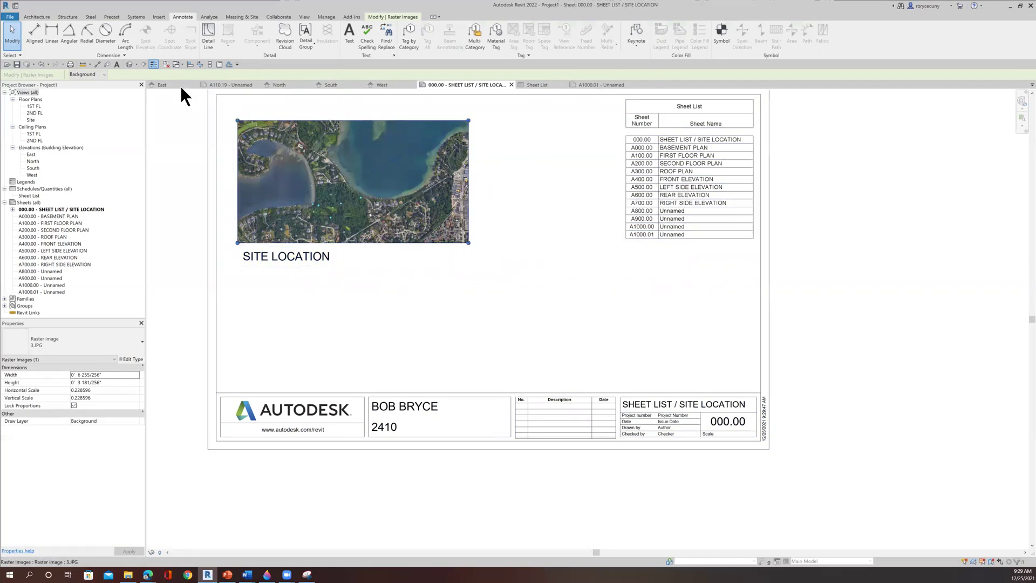
click(16, 64)
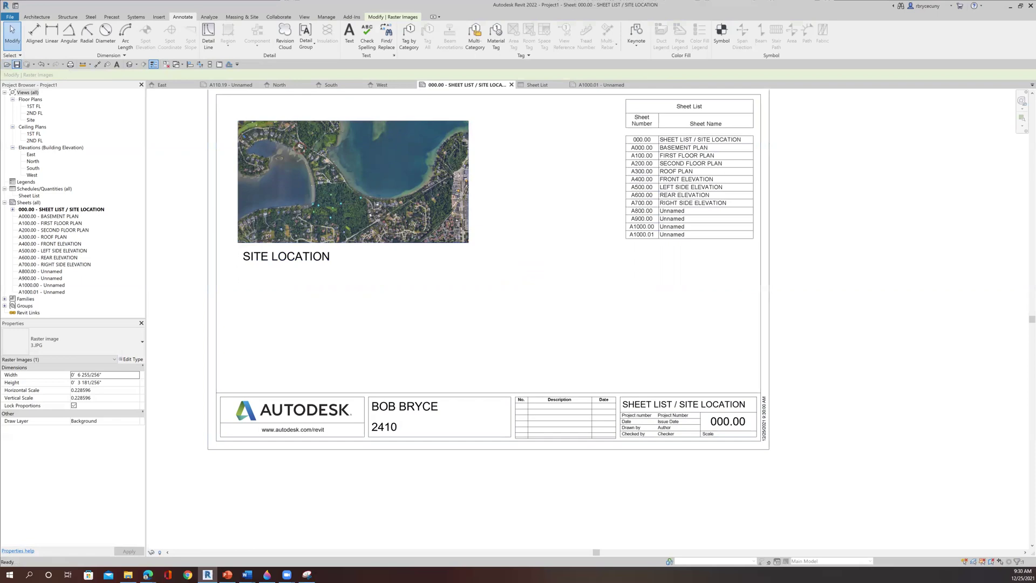